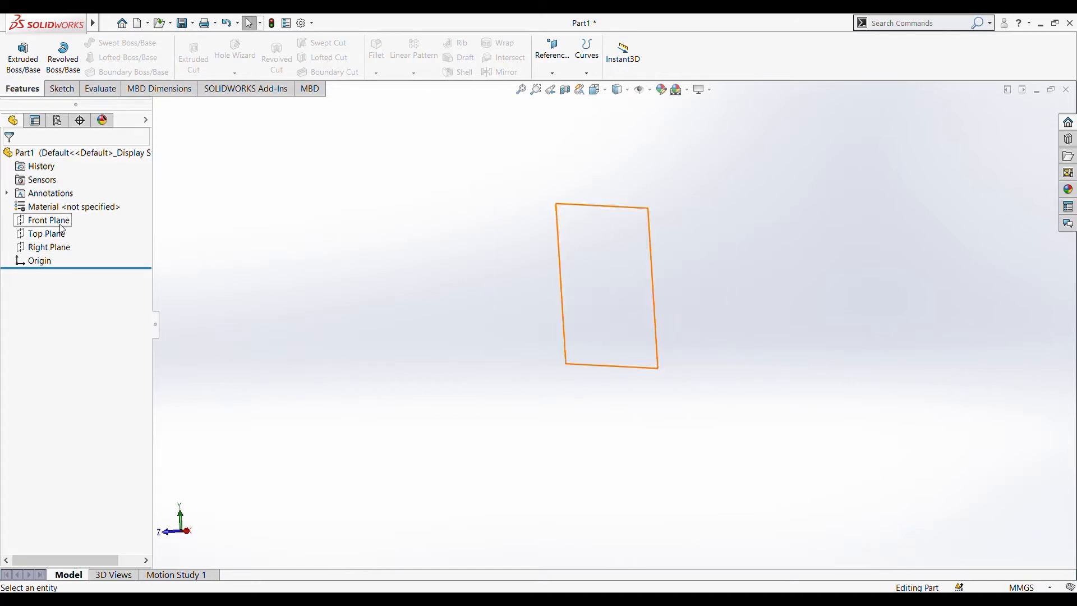
Preview seven parallel reference planes offset from the Front Plane at 10 mm spacing.
{"action": "left_click", "coordinate": [62, 227]}
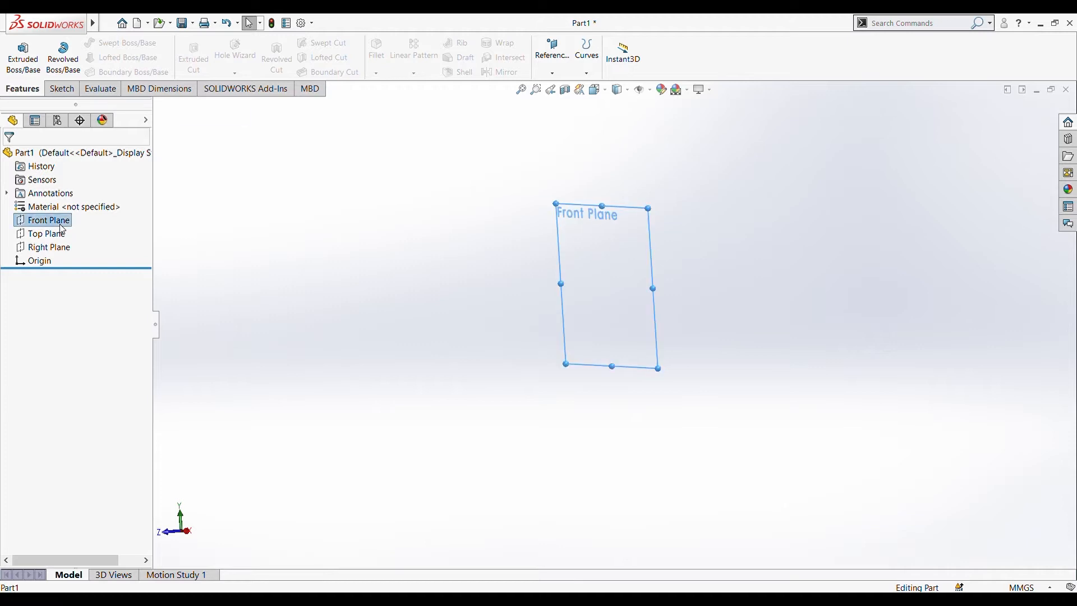
{"action": "left_click", "coordinate": [551, 74]}
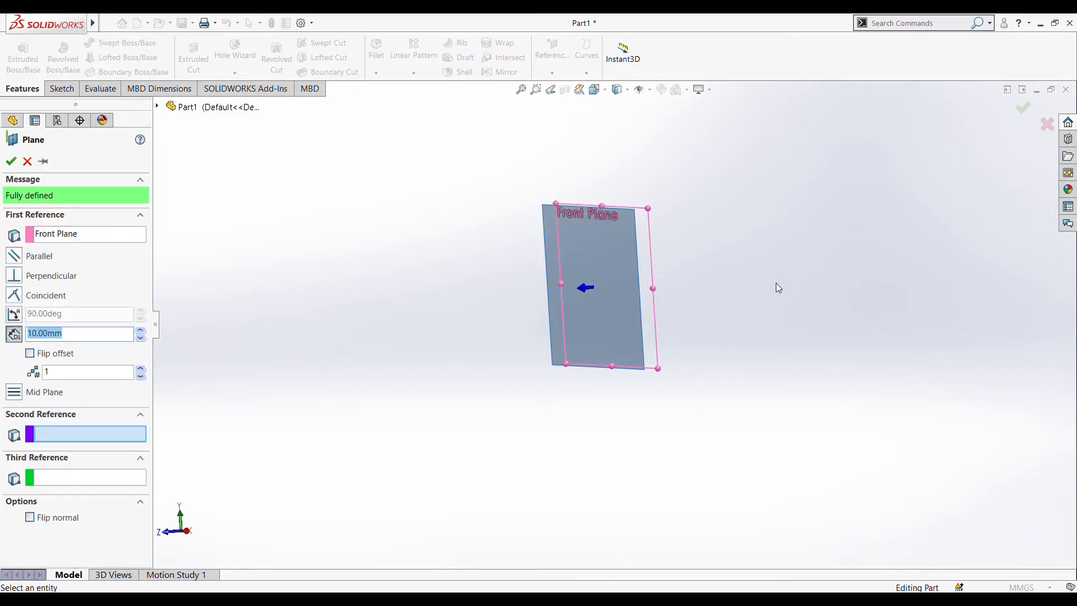
{"action": "mouse_move", "coordinate": [762, 286]}
{"action": "middle_mouse_down"}
{"action": "mouse_move", "coordinate": [752, 294]}
{"action": "mouse_move", "coordinate": [774, 298]}
{"action": "mouse_move", "coordinate": [767, 303]}
{"action": "middle_mouse_up"}
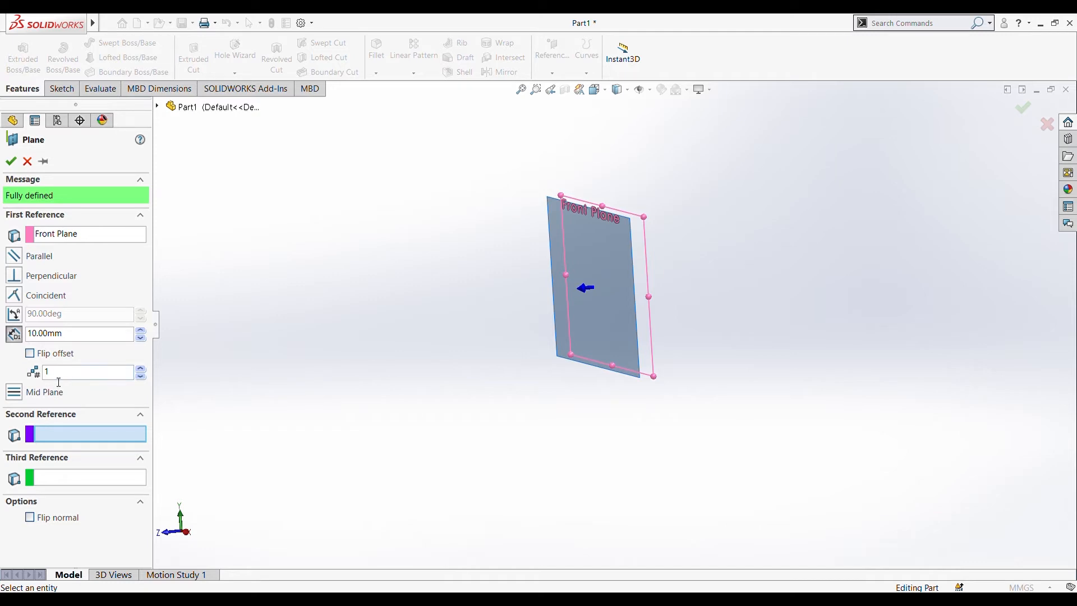
{"action": "left_click", "coordinate": [142, 369]}
{"action": "left_click", "coordinate": [141, 369]}
{"action": "left_click", "coordinate": [141, 370]}
{"action": "left_click", "coordinate": [141, 369]}
{"action": "left_click", "coordinate": [142, 369]}
{"action": "left_click", "coordinate": [142, 369]}
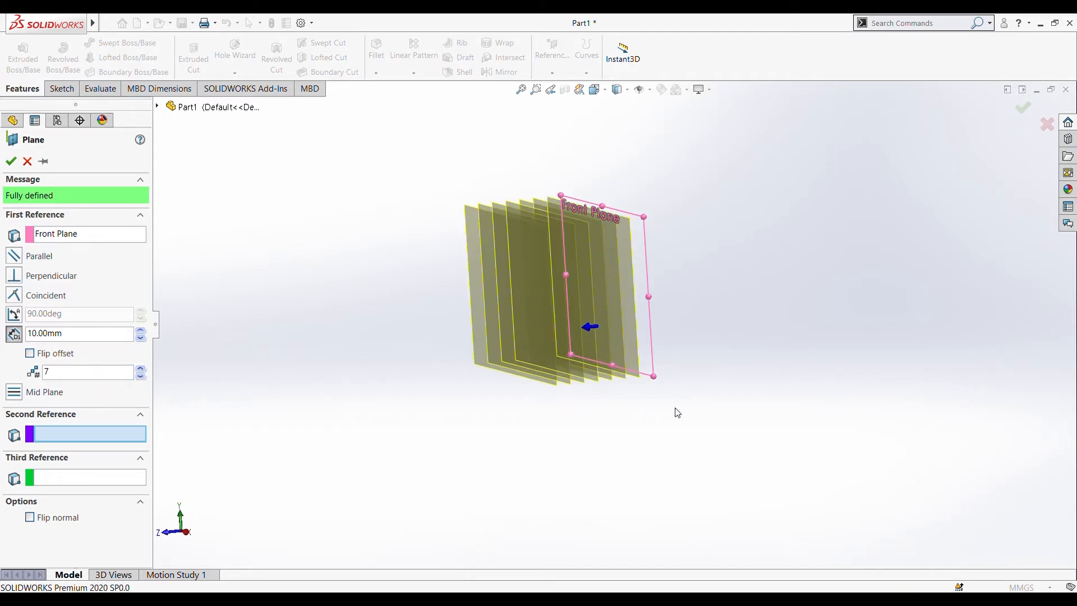
Set the spacing of the previewed offset planes to 30 mm.
{"action": "middle_click_drag", "start_coordinate": [735, 396], "coordinate": [736, 430]}
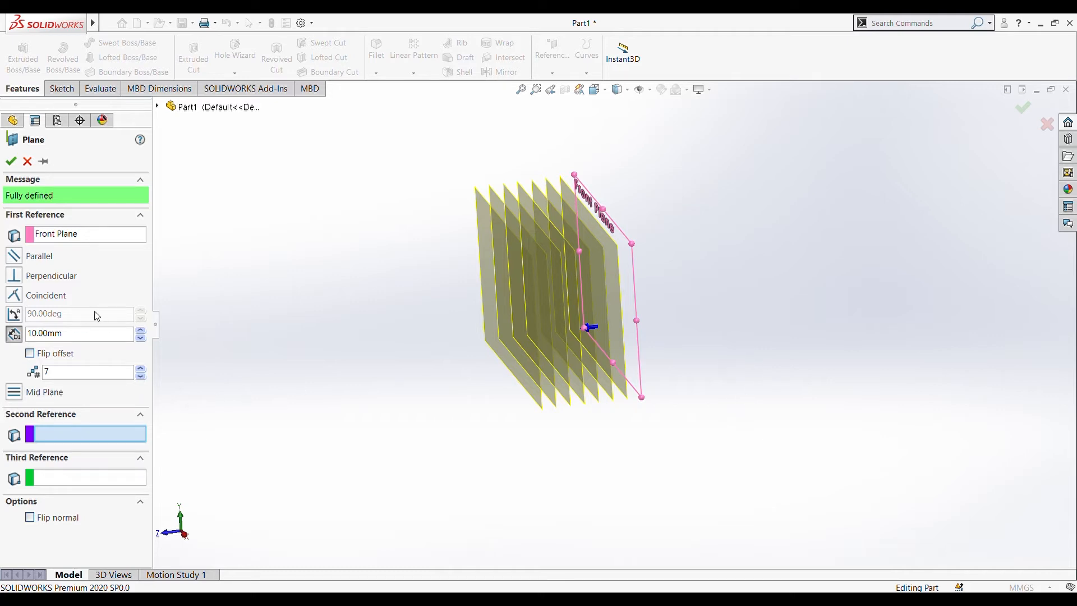
{"action": "left_click", "coordinate": [141, 332]}
{"action": "left_click", "coordinate": [141, 332]}
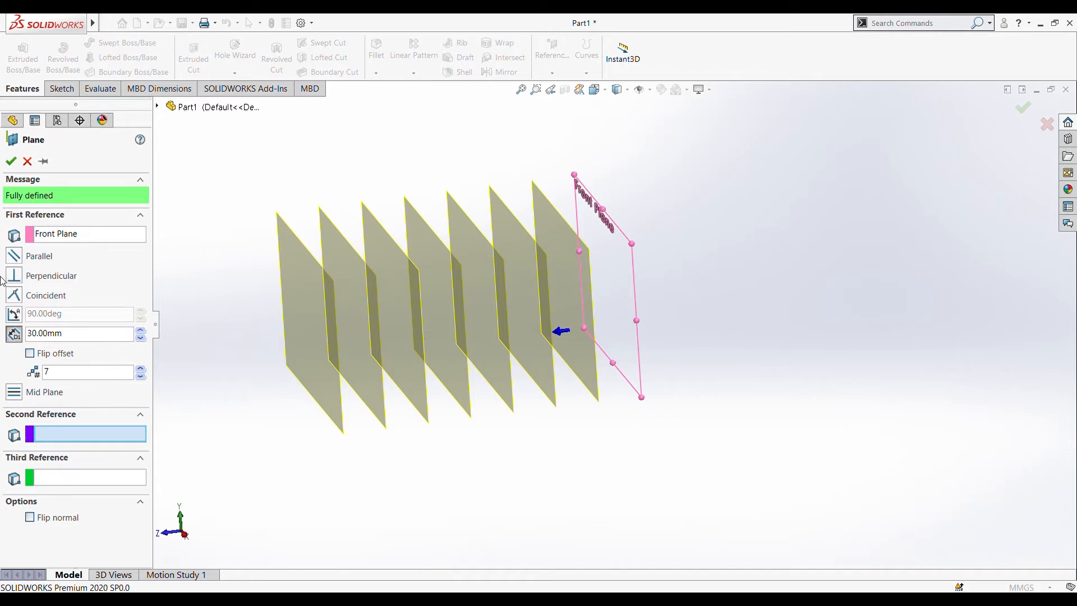
Try the perpendicular constraint on the Front Plane reference and abandon the new plane.
{"action": "left_click", "coordinate": [63, 276]}
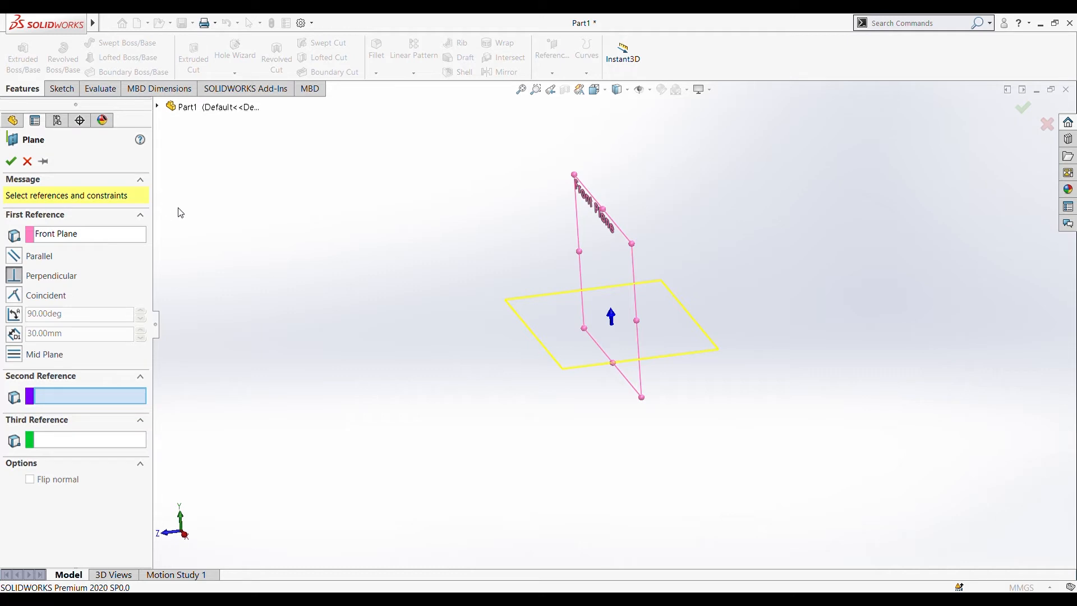
{"action": "left_click", "coordinate": [61, 90]}
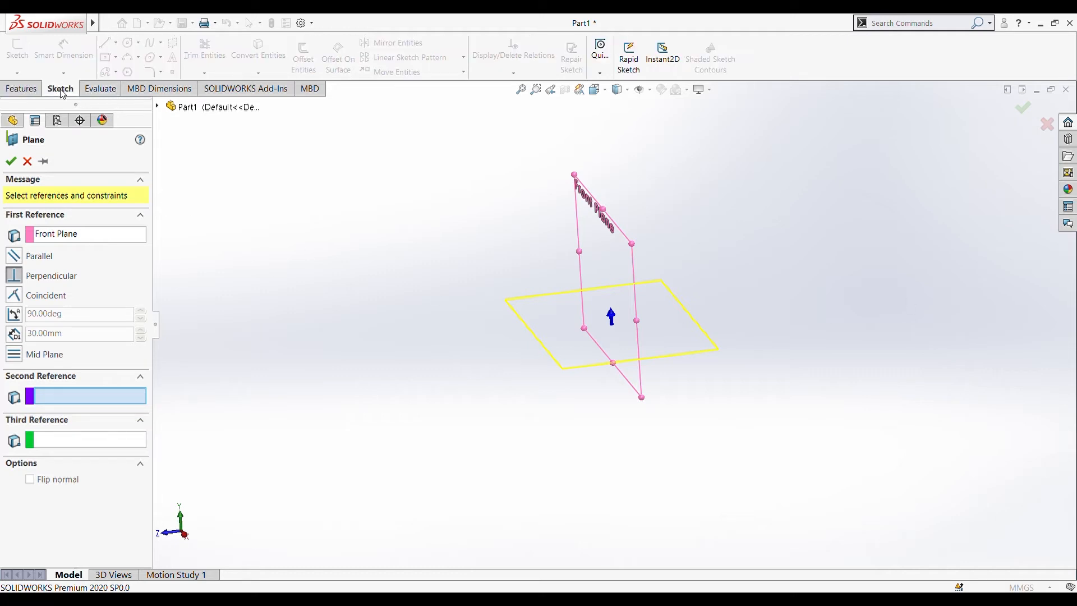
{"action": "left_click", "coordinate": [27, 161]}
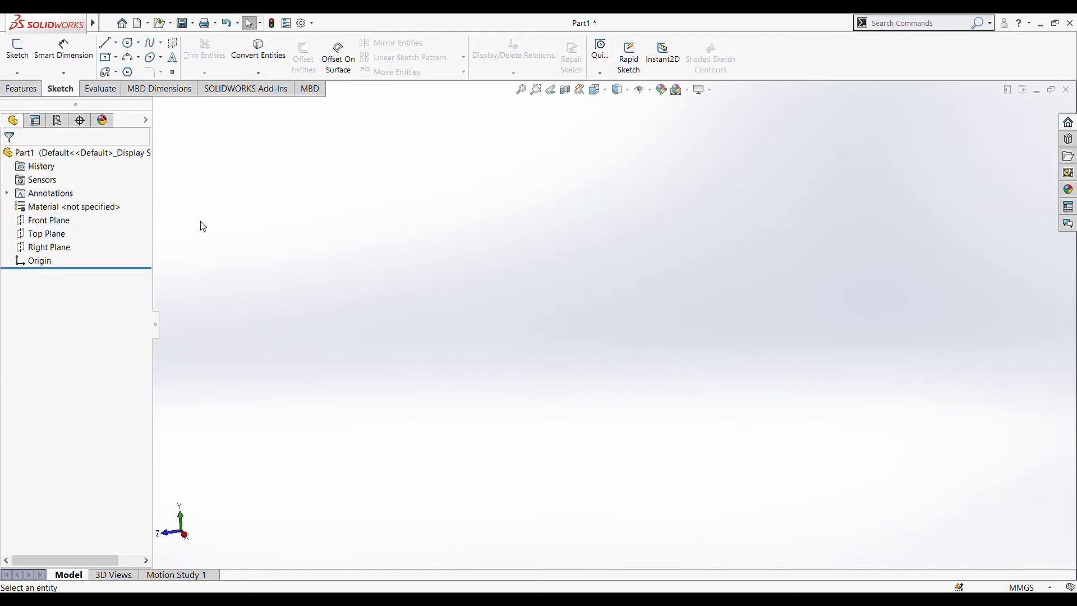
Start a sketch on the Front Plane and draw a vertical centerline just left of the origin.
{"action": "left_click", "coordinate": [40, 220]}
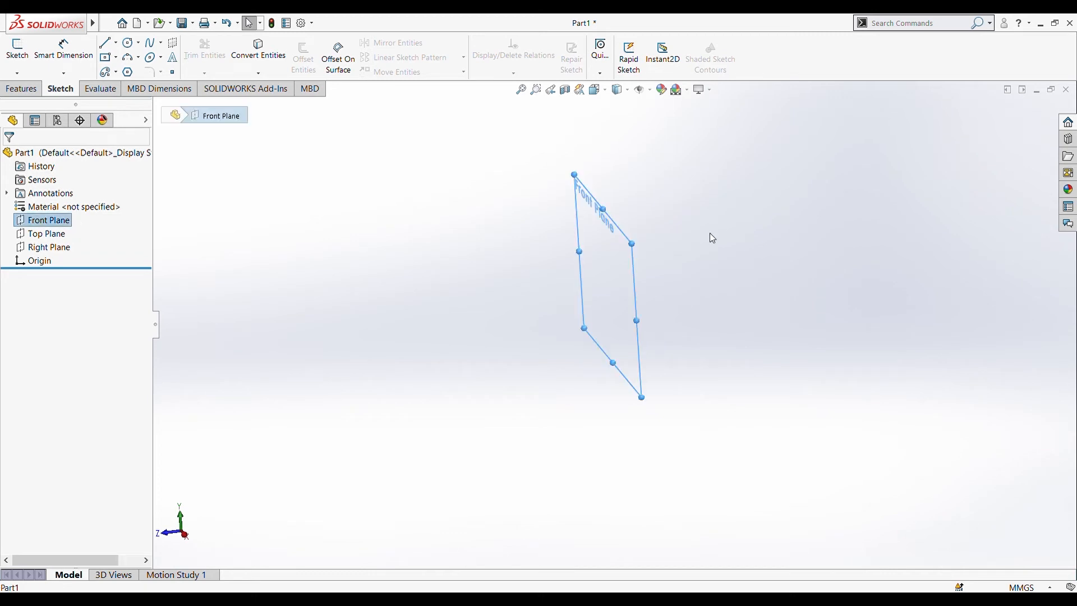
{"action": "key", "text": "ctrl+8"}
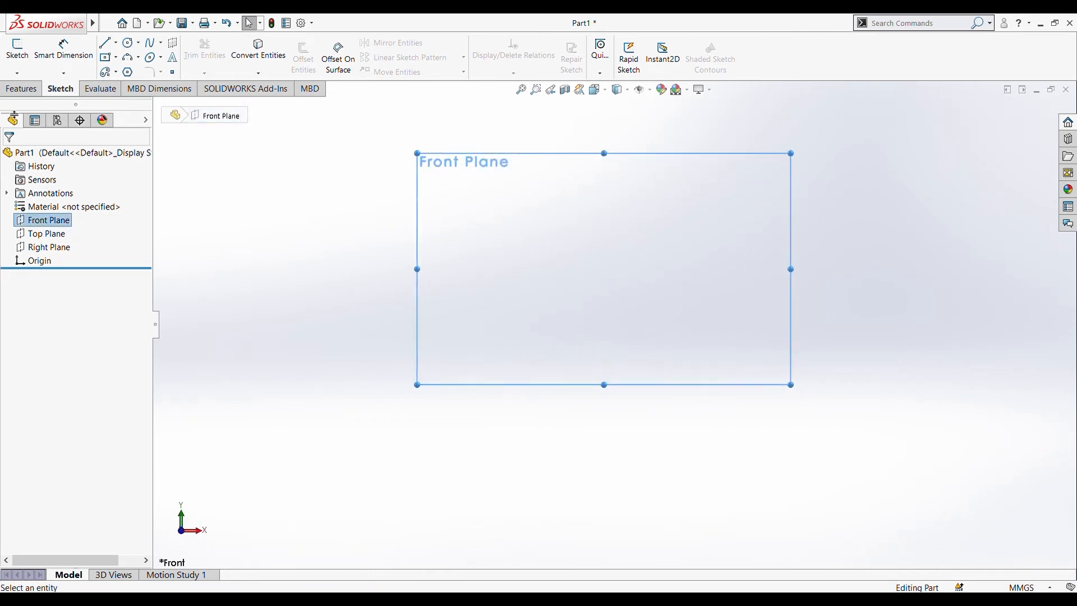
{"action": "left_click", "coordinate": [129, 84]}
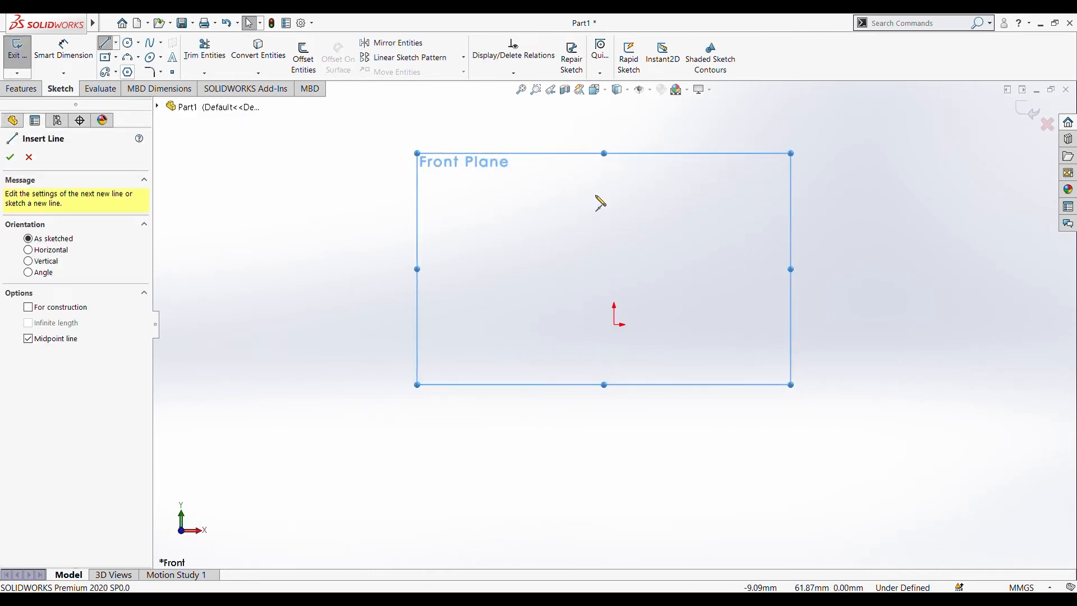
{"action": "left_click", "coordinate": [602, 167]}
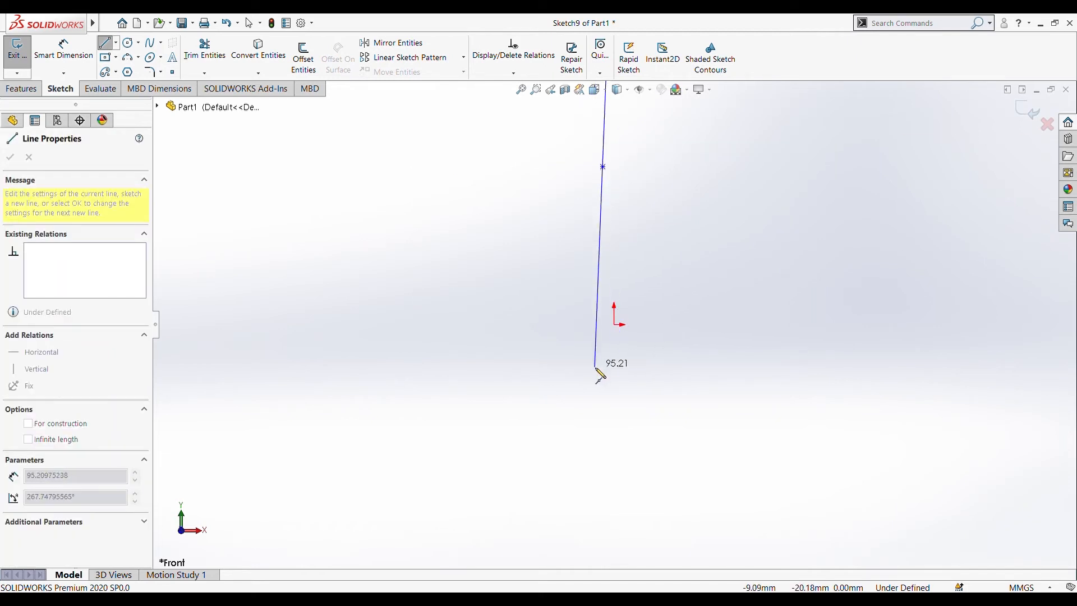
{"action": "key", "text": "Escape"}
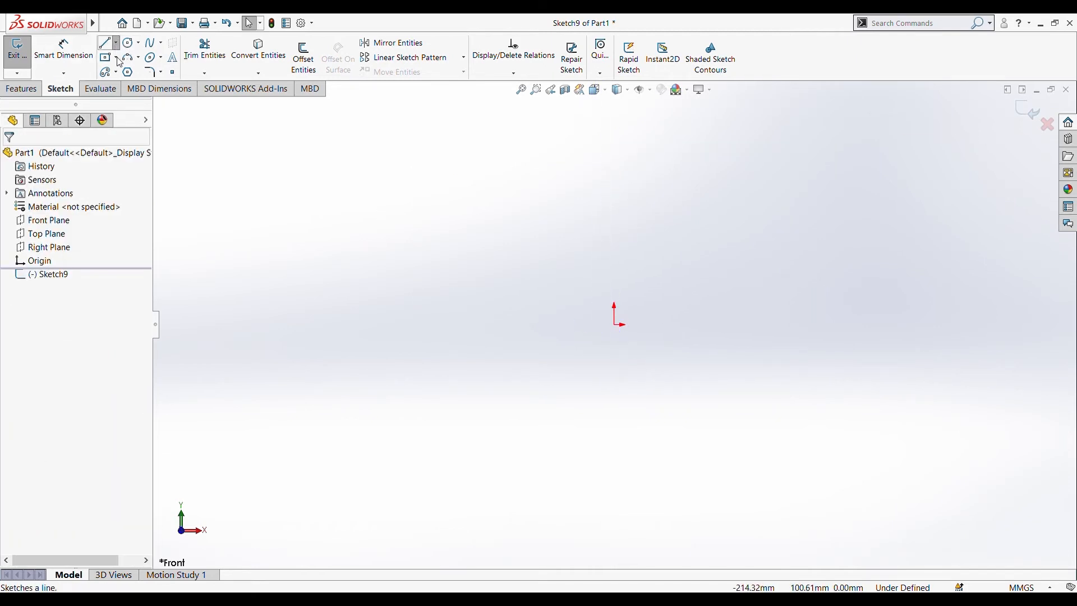
{"action": "left_click", "coordinate": [116, 44]}
{"action": "left_click", "coordinate": [129, 70]}
{"action": "left_click", "coordinate": [571, 153]}
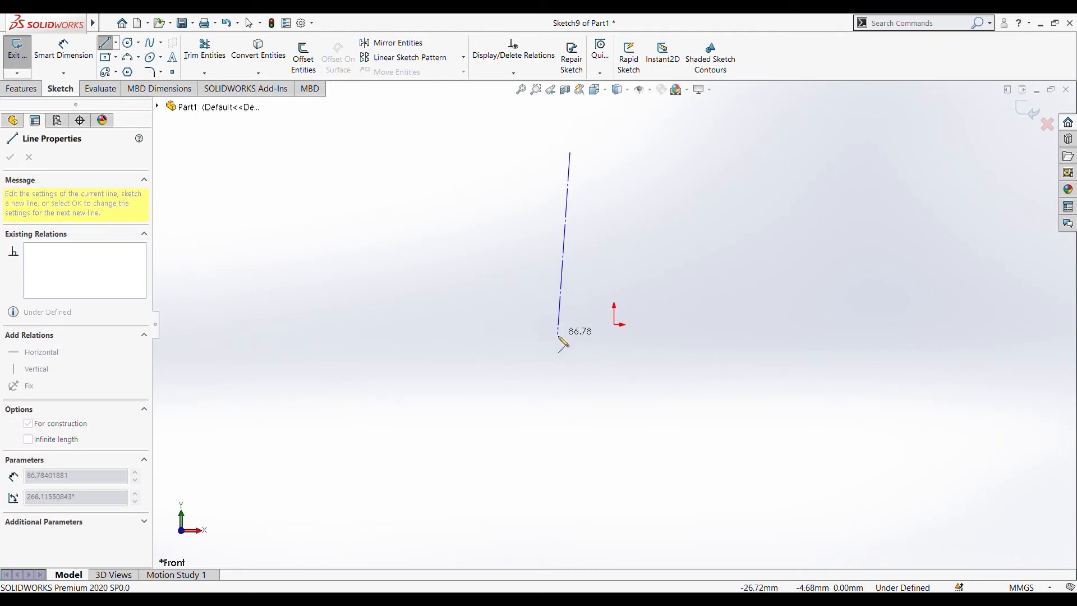
{"action": "left_click", "coordinate": [570, 368]}
{"action": "key", "text": "Escape"}
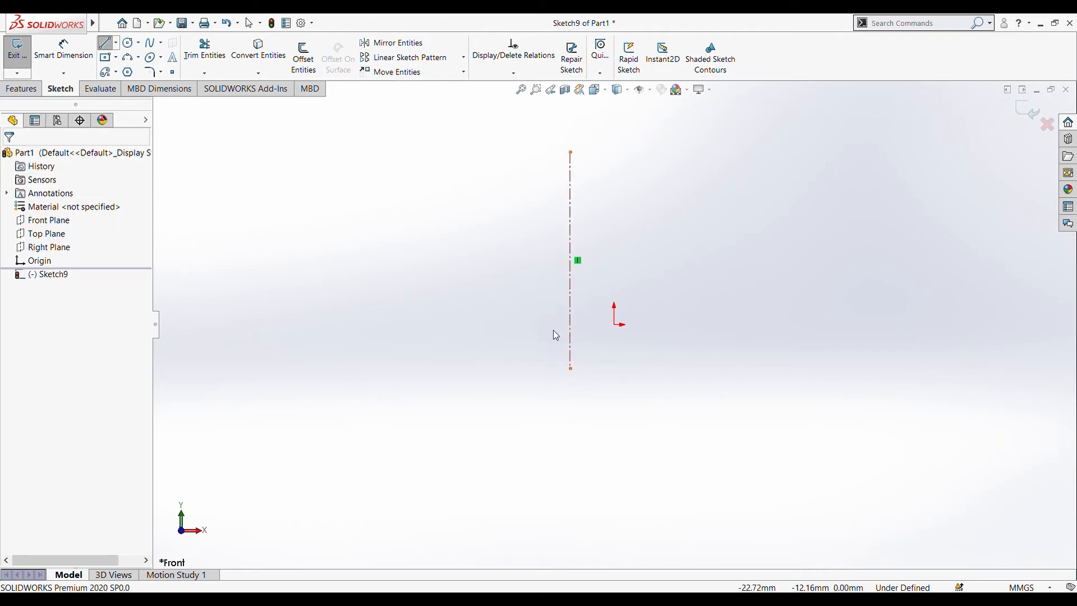
Draw a horizontal centerline from the midpoint of the vertical centerline out to the right.
{"action": "left_click", "coordinate": [120, 45]}
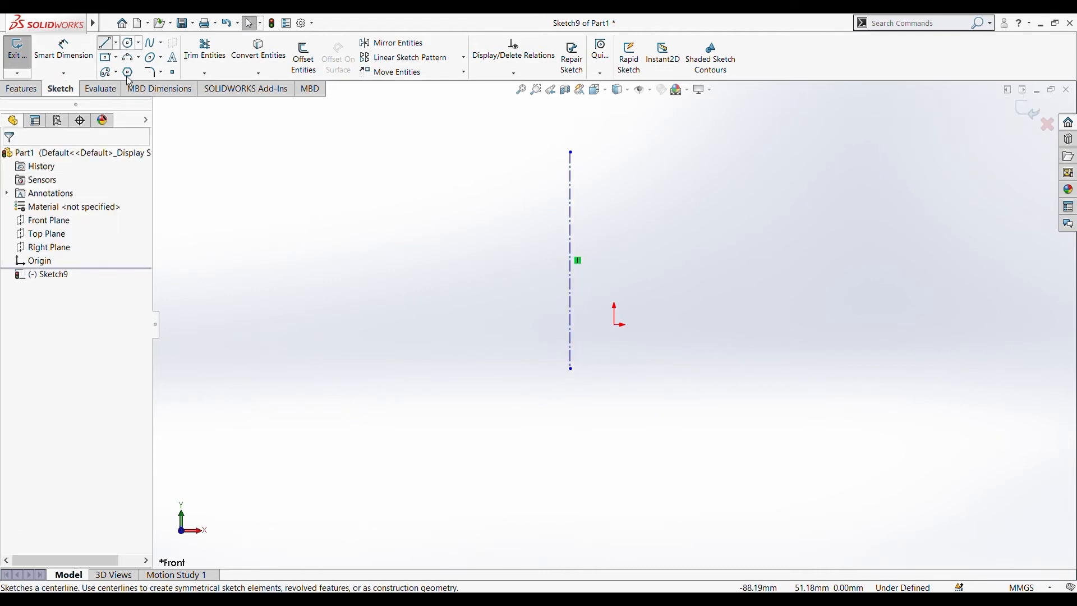
{"action": "left_click", "coordinate": [570, 261]}
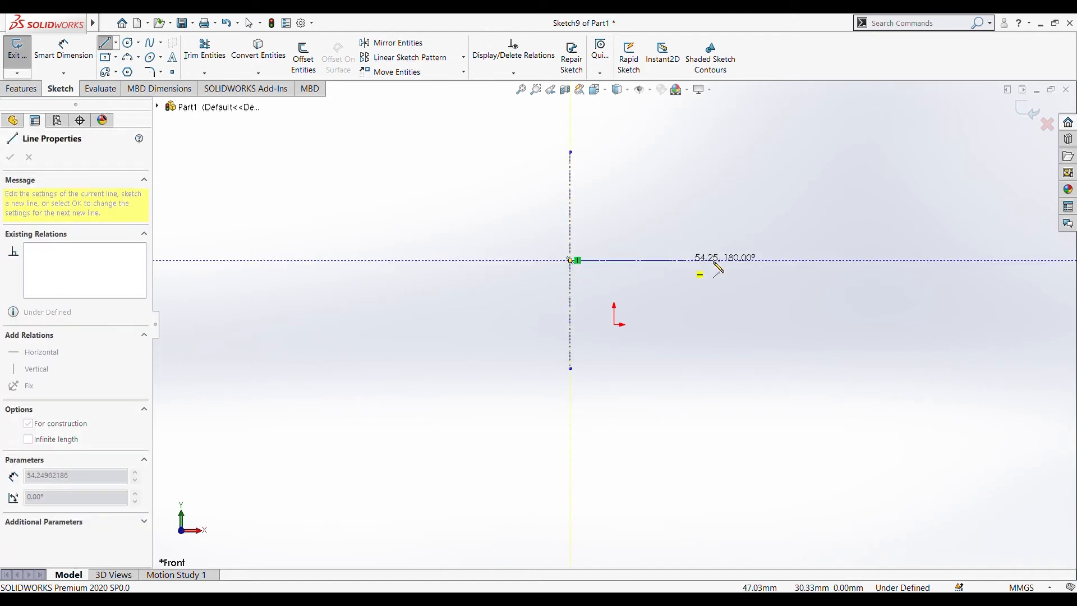
{"action": "left_click", "coordinate": [741, 261]}
{"action": "key", "text": "Escape"}
{"action": "key", "text": "Escape"}
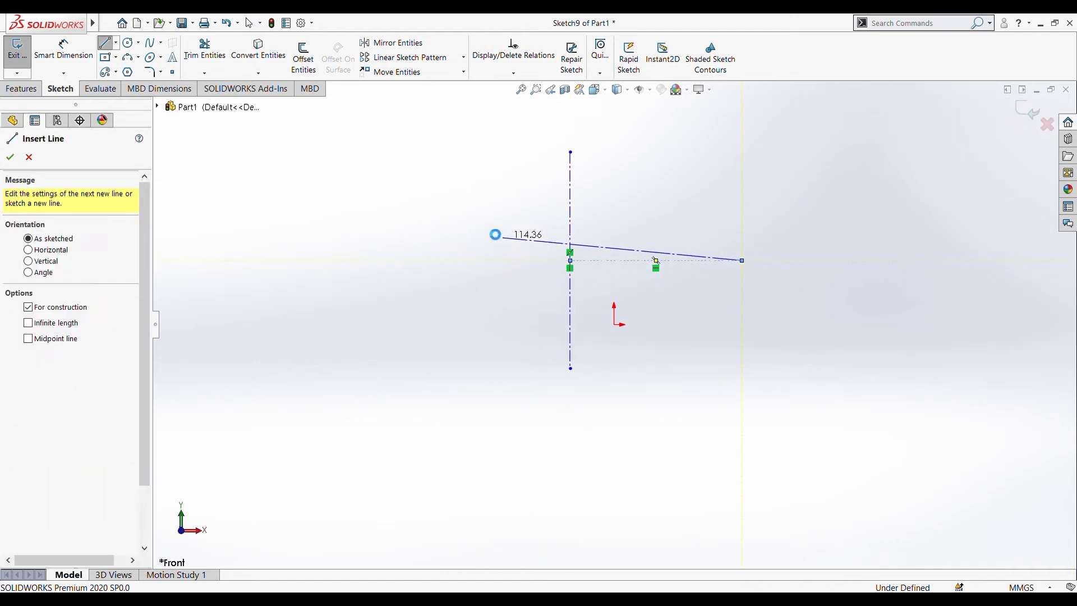
Draw a horizontal centerline about 79 mm long from the same midpoint out to the left and exit the sketch.
{"action": "left_click", "coordinate": [130, 73]}
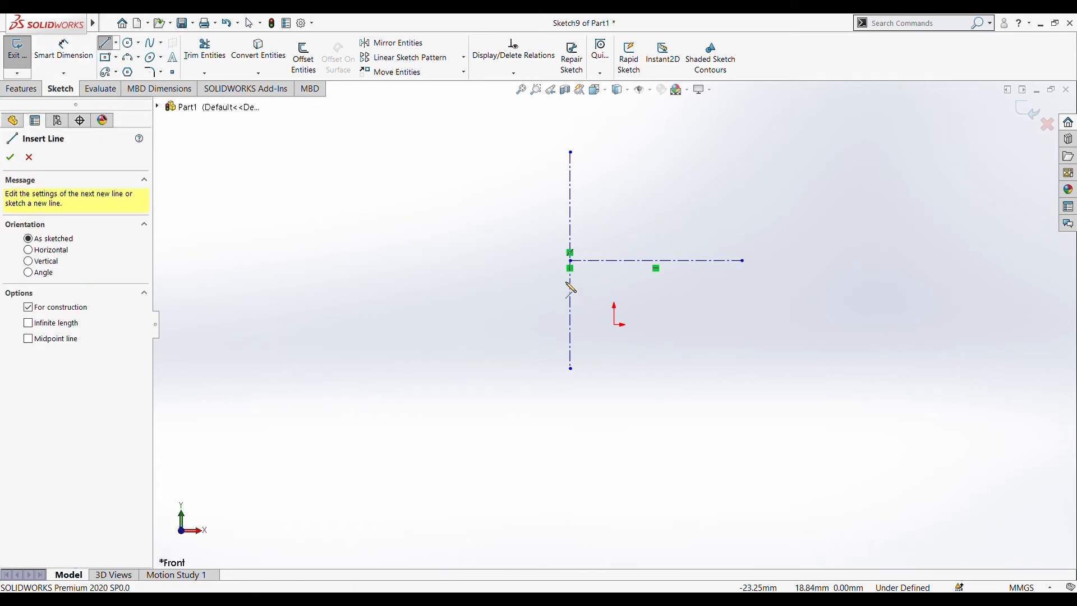
{"action": "left_click", "coordinate": [571, 260]}
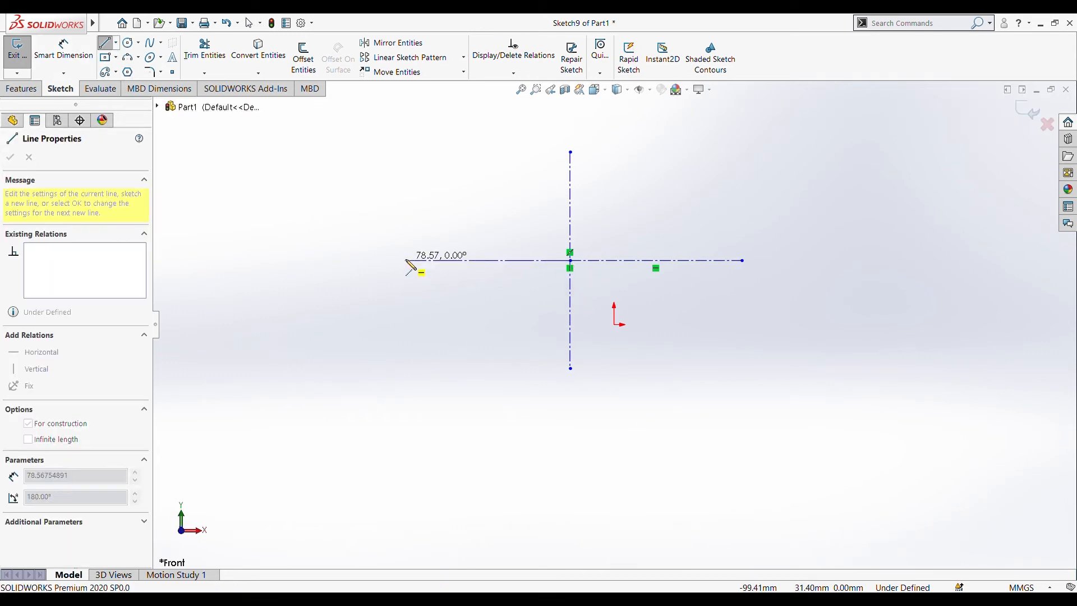
{"action": "left_click", "coordinate": [406, 260]}
{"action": "key", "text": "Escape"}
{"action": "key", "text": "Escape"}
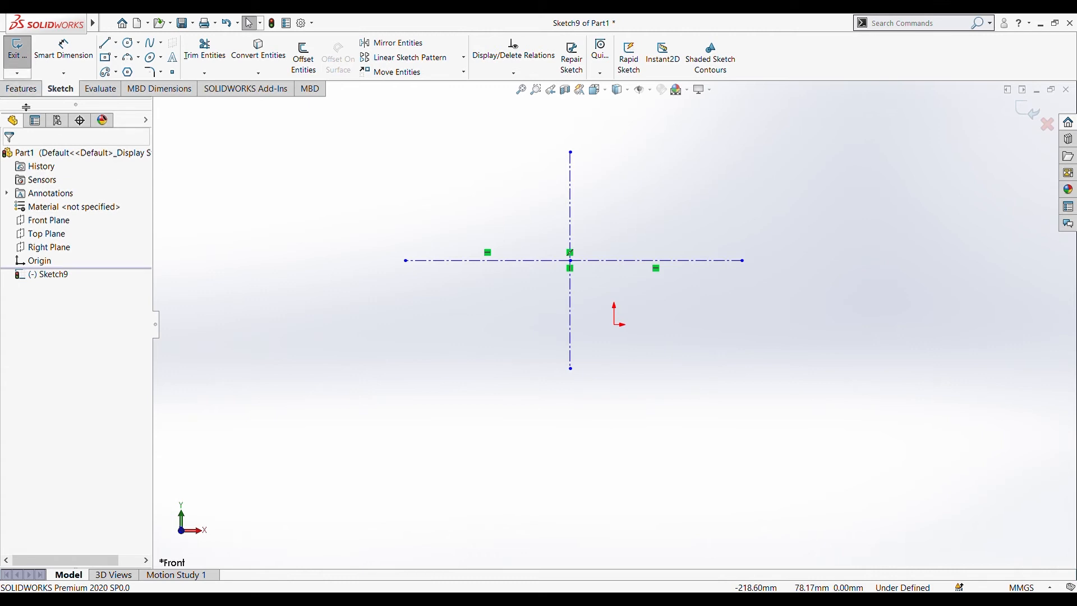
{"action": "left_click", "coordinate": [18, 54]}
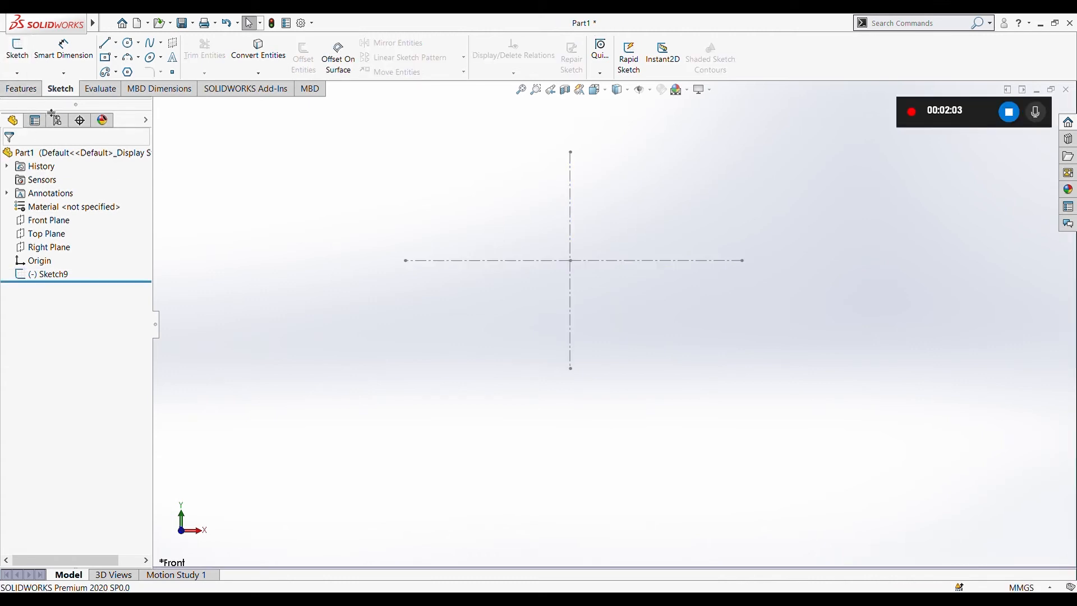
Define a new reference plane perpendicular to the Front Plane and coincident with the vertical centerline.
{"action": "left_click", "coordinate": [21, 88]}
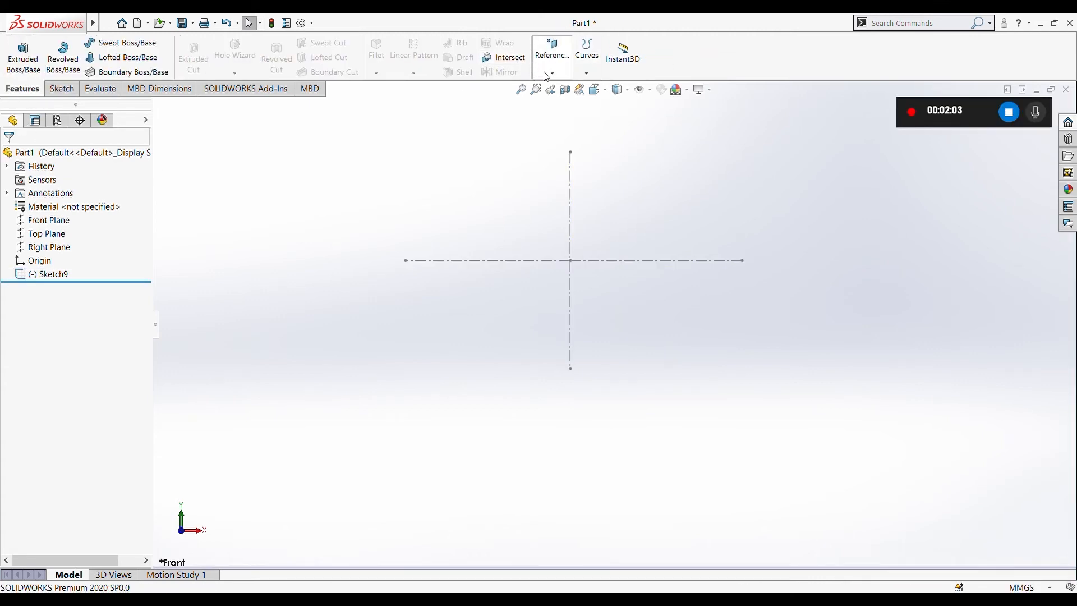
{"action": "left_click", "coordinate": [552, 53]}
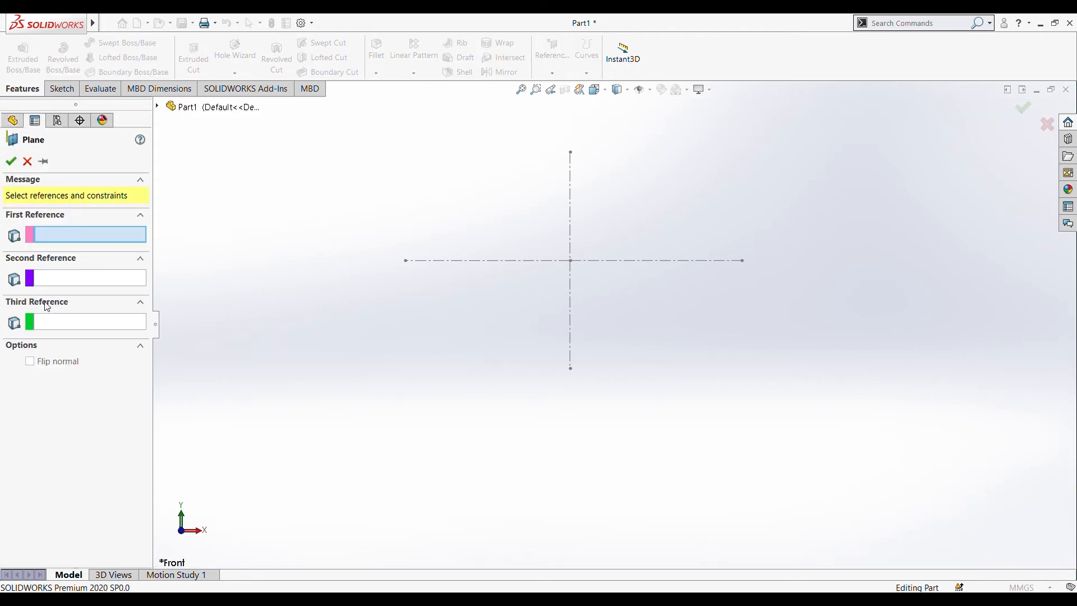
{"action": "left_click", "coordinate": [158, 108]}
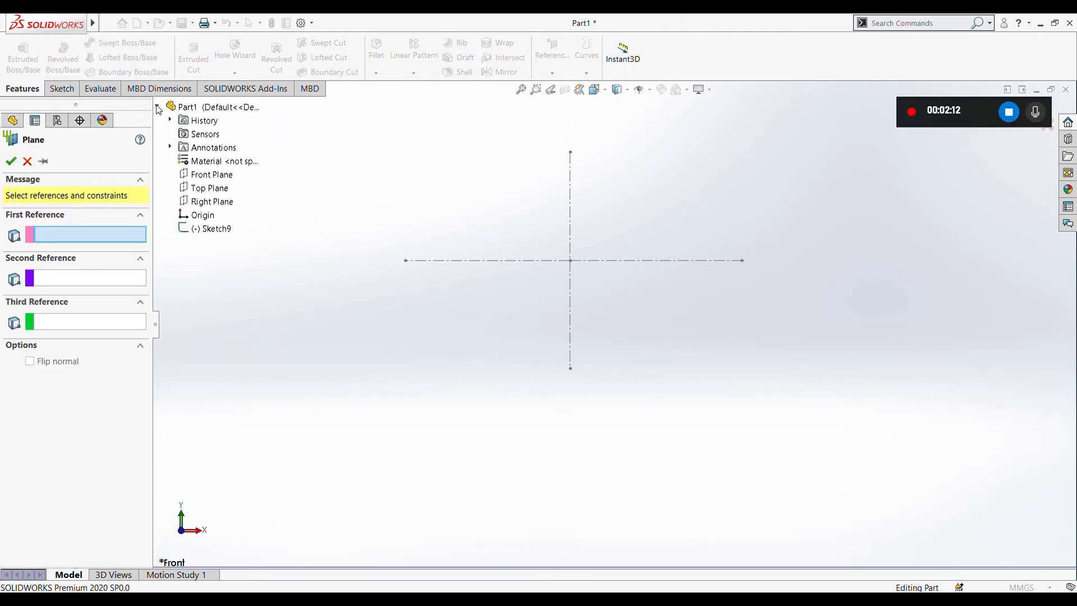
{"action": "left_click", "coordinate": [216, 175]}
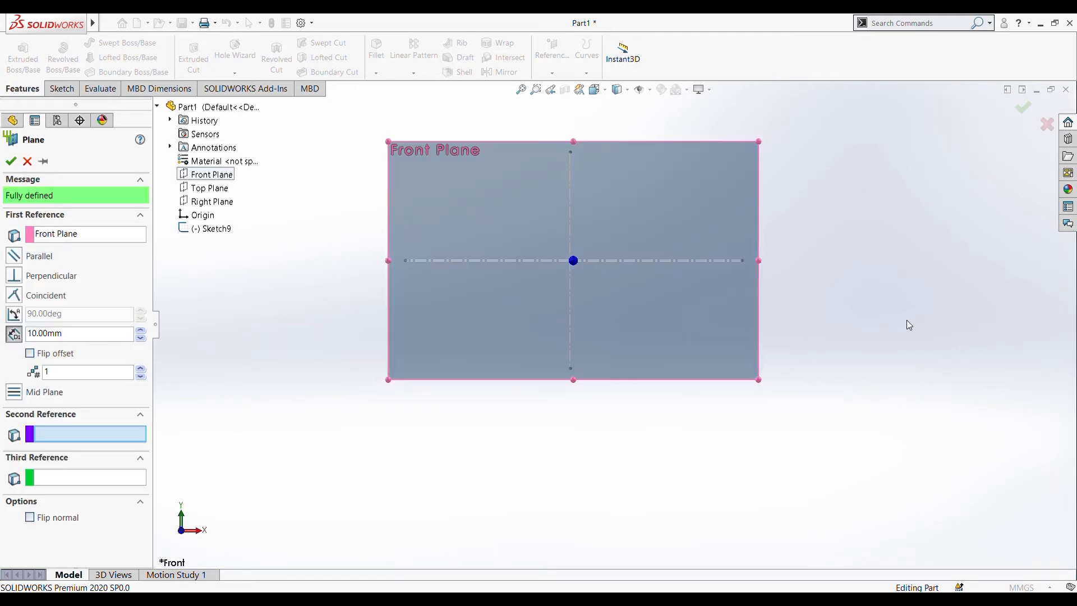
{"action": "middle_click_drag", "start_coordinate": [908, 324], "coordinate": [821, 356]}
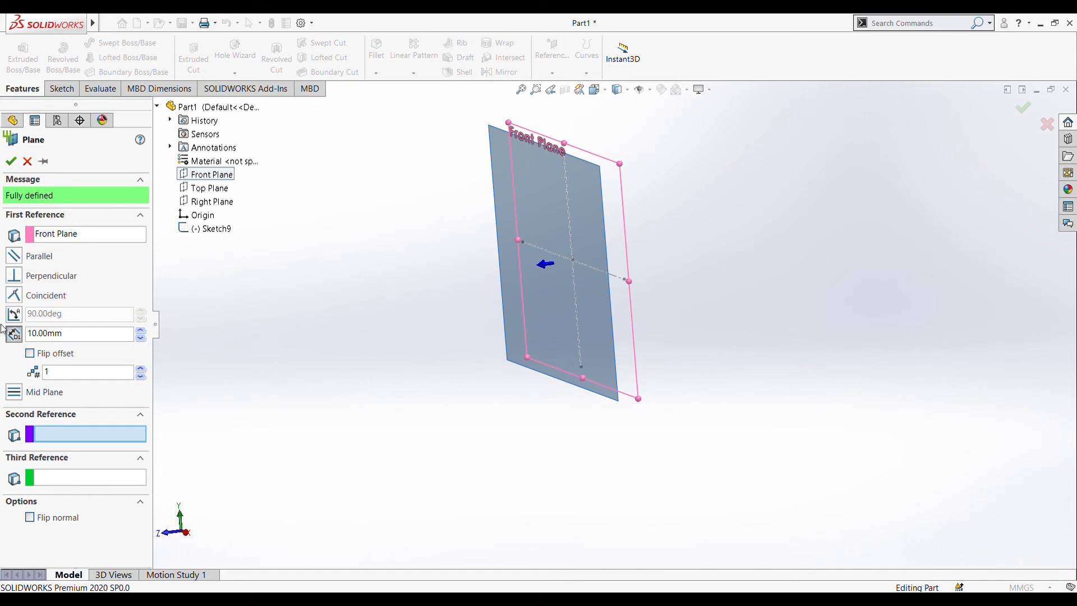
{"action": "left_click", "coordinate": [45, 279]}
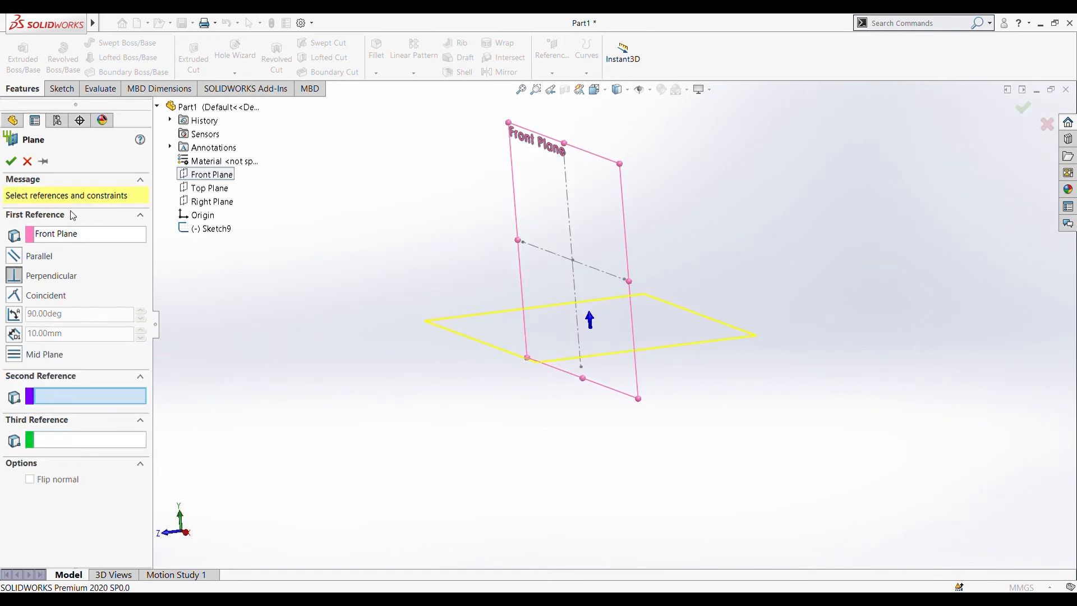
{"action": "left_click", "coordinate": [570, 231]}
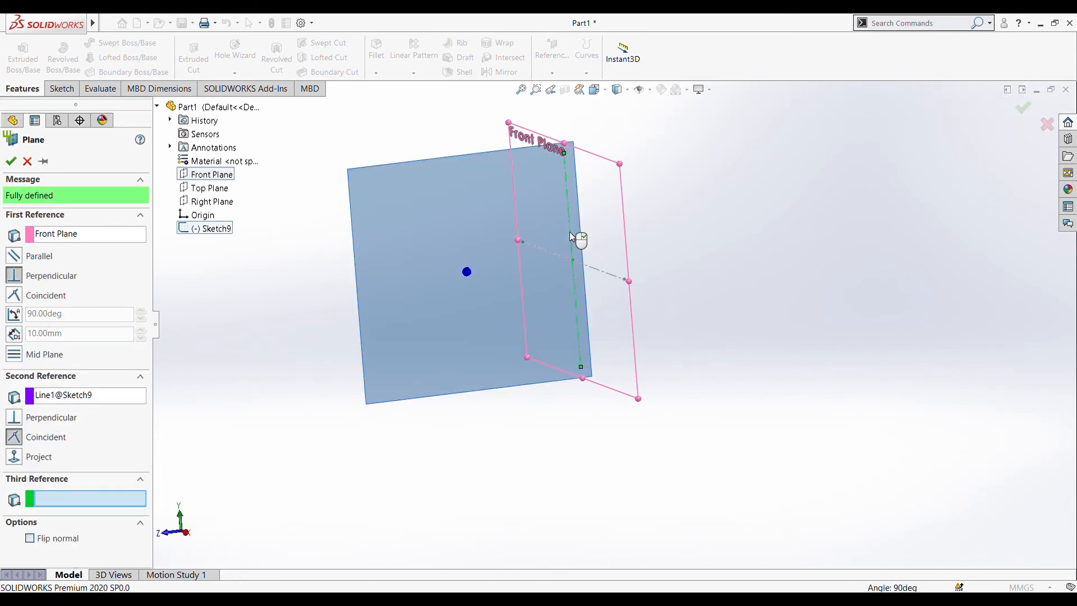
Replace the new plane's perpendicular constraint to the Front Plane with an angle constraint of 106 degrees.
{"action": "mouse_move", "coordinate": [784, 219]}
{"action": "middle_mouse_down"}
{"action": "mouse_move", "coordinate": [779, 238]}
{"action": "mouse_move", "coordinate": [808, 240]}
{"action": "middle_mouse_up"}
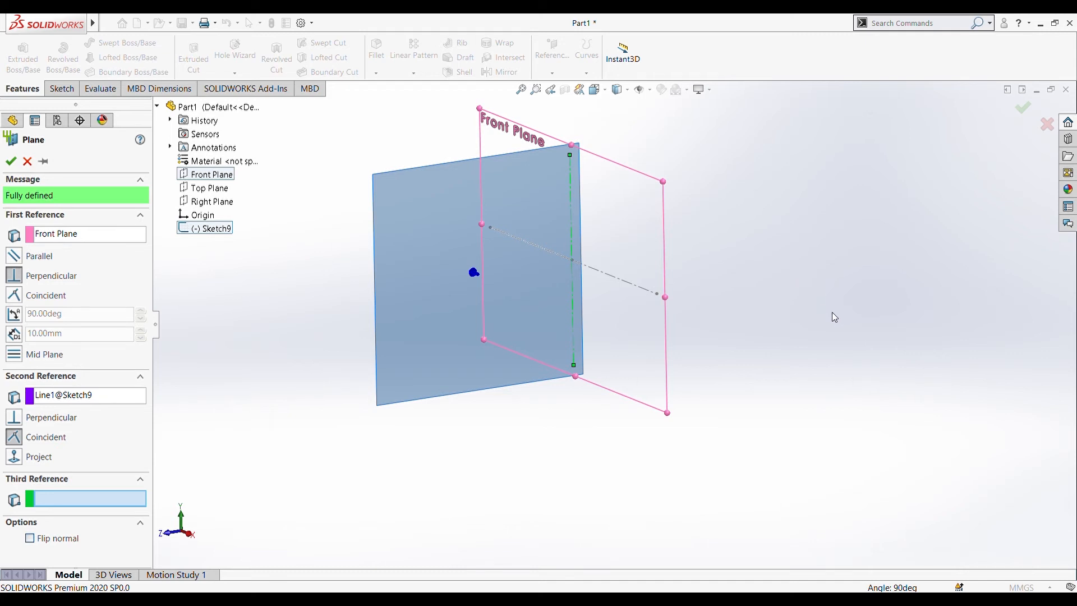
{"action": "mouse_move", "coordinate": [833, 315]}
{"action": "middle_mouse_down"}
{"action": "mouse_move", "coordinate": [815, 315]}
{"action": "mouse_move", "coordinate": [826, 319]}
{"action": "middle_mouse_up"}
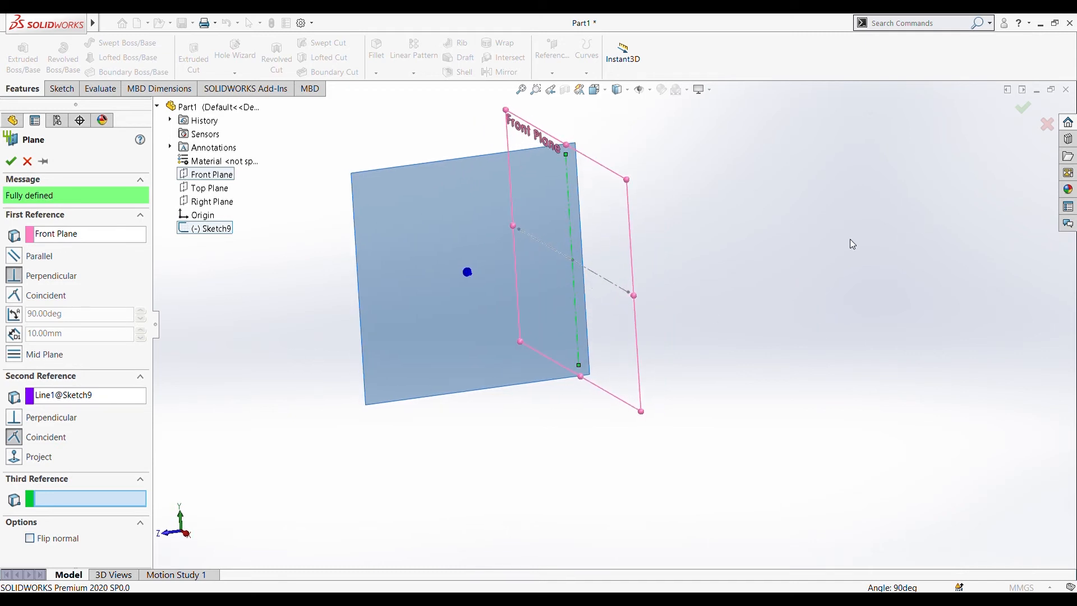
{"action": "middle_click_drag", "start_coordinate": [852, 244], "coordinate": [859, 457]}
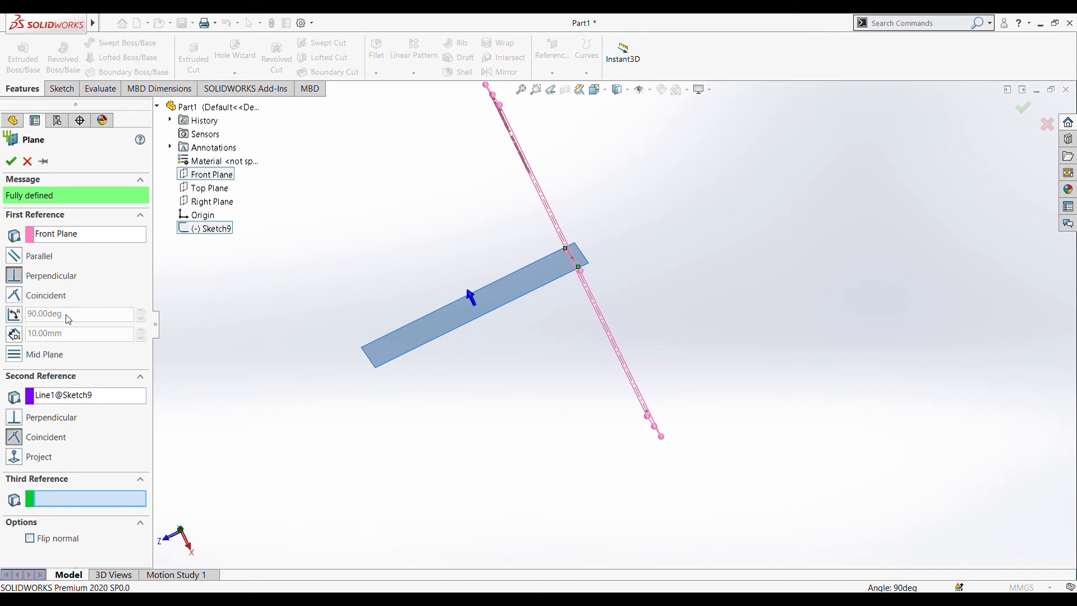
{"action": "left_click", "coordinate": [10, 339]}
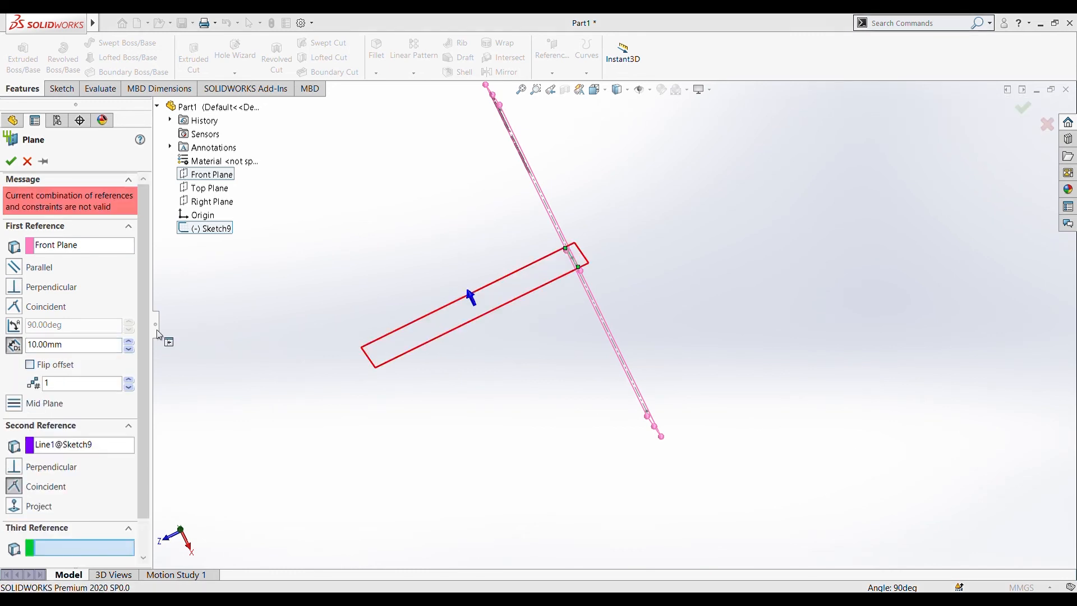
{"action": "left_click", "coordinate": [14, 325]}
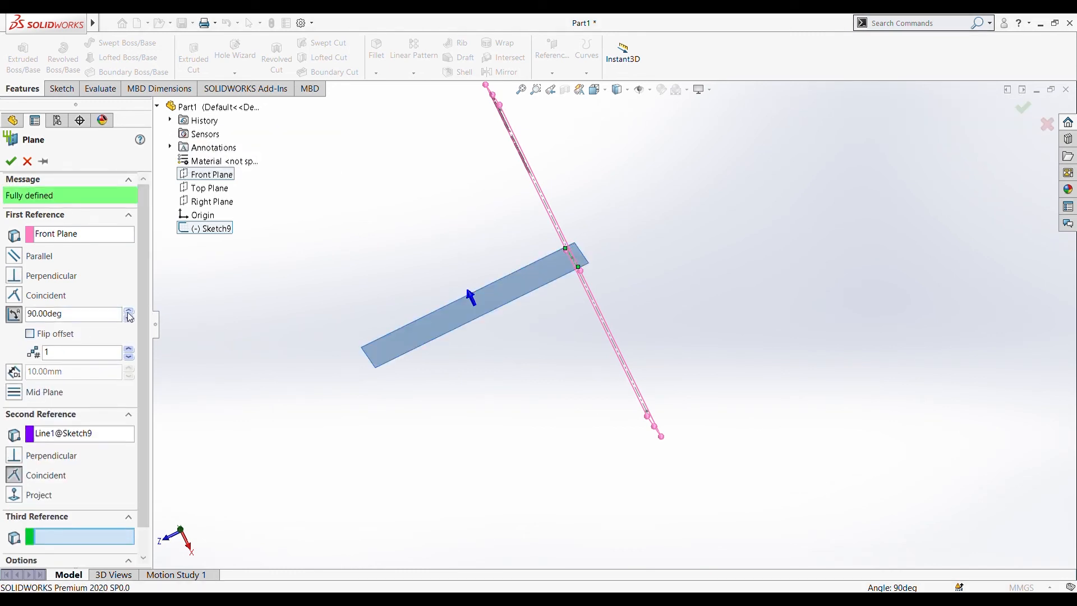
{"action": "left_click_drag", "start_coordinate": [128, 314], "coordinate": [128, 313]}
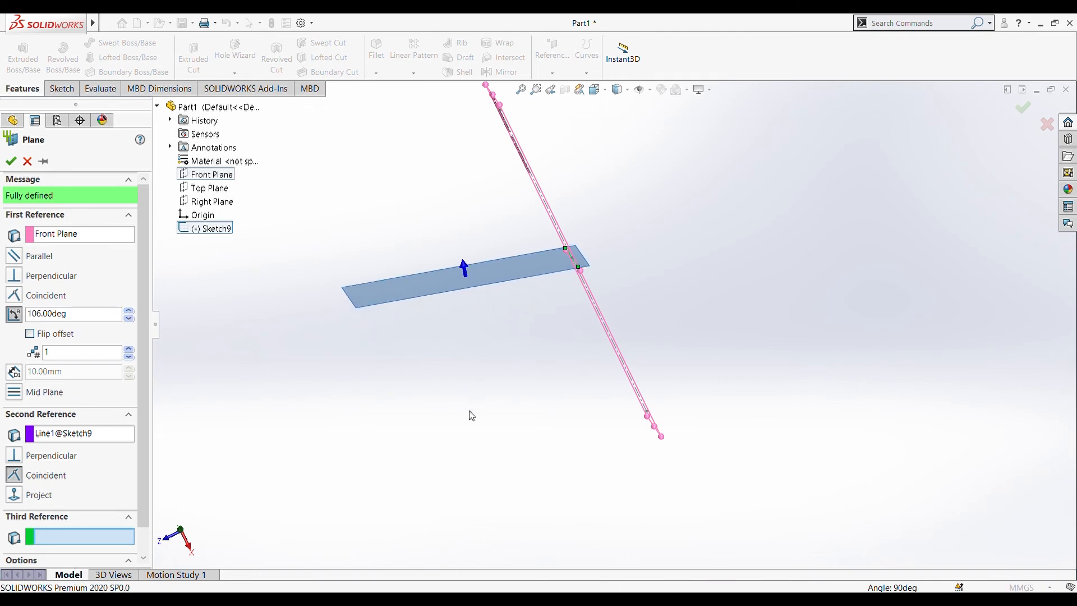
Replace the vertical centerline in the plane's second reference with the horizontal centerline running right from its midpoint.
{"action": "mouse_move", "coordinate": [471, 415]}
{"action": "middle_mouse_down"}
{"action": "mouse_move", "coordinate": [450, 409]}
{"action": "mouse_move", "coordinate": [481, 411]}
{"action": "mouse_move", "coordinate": [486, 263]}
{"action": "middle_mouse_up"}
{"action": "left_click", "coordinate": [100, 435]}
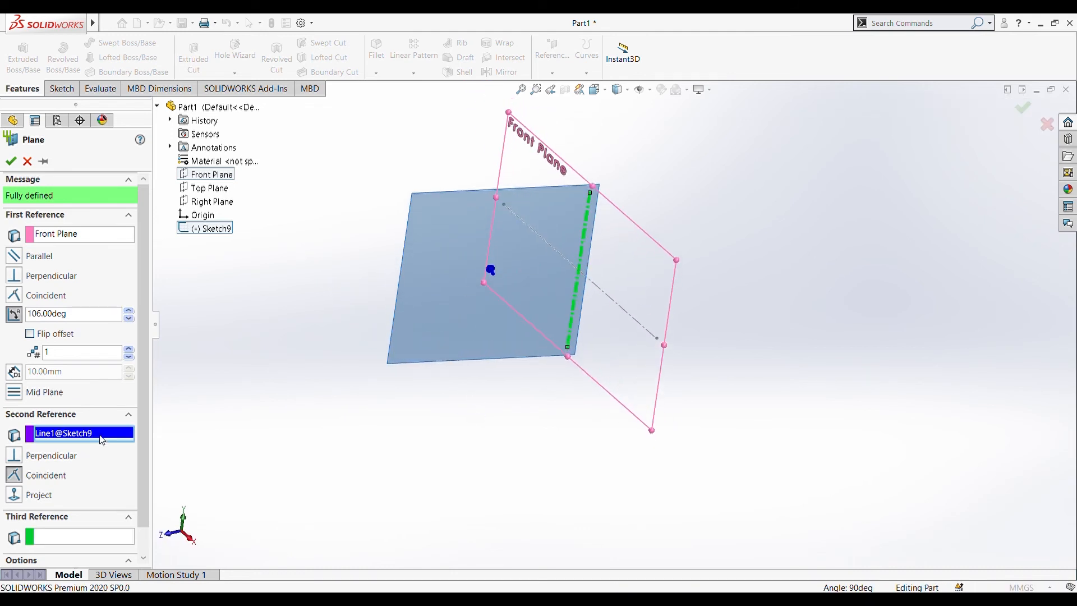
{"action": "left_click", "coordinate": [572, 322]}
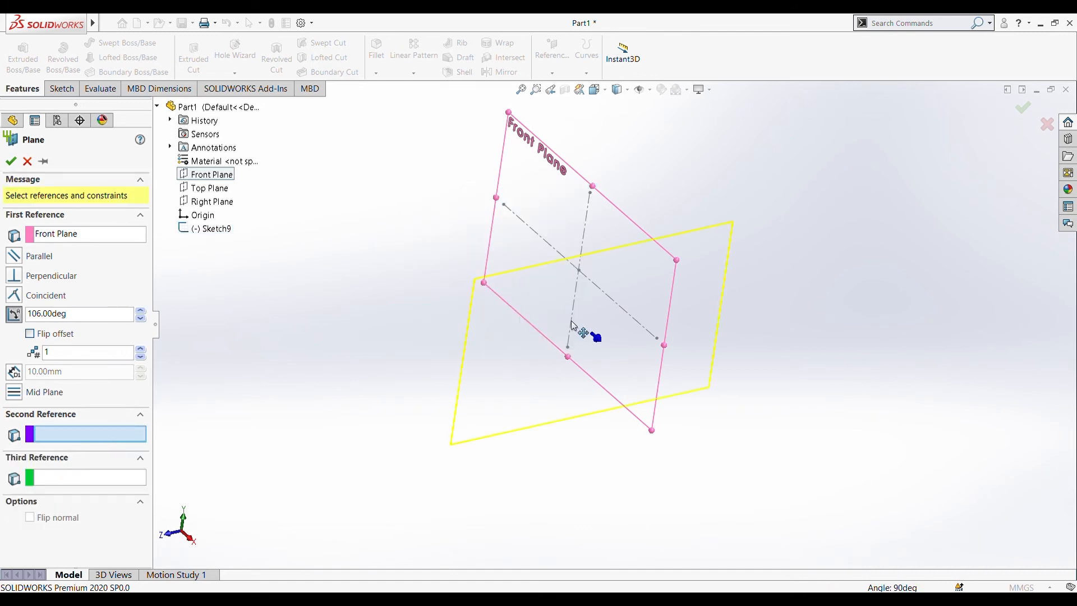
{"action": "left_click", "coordinate": [639, 322]}
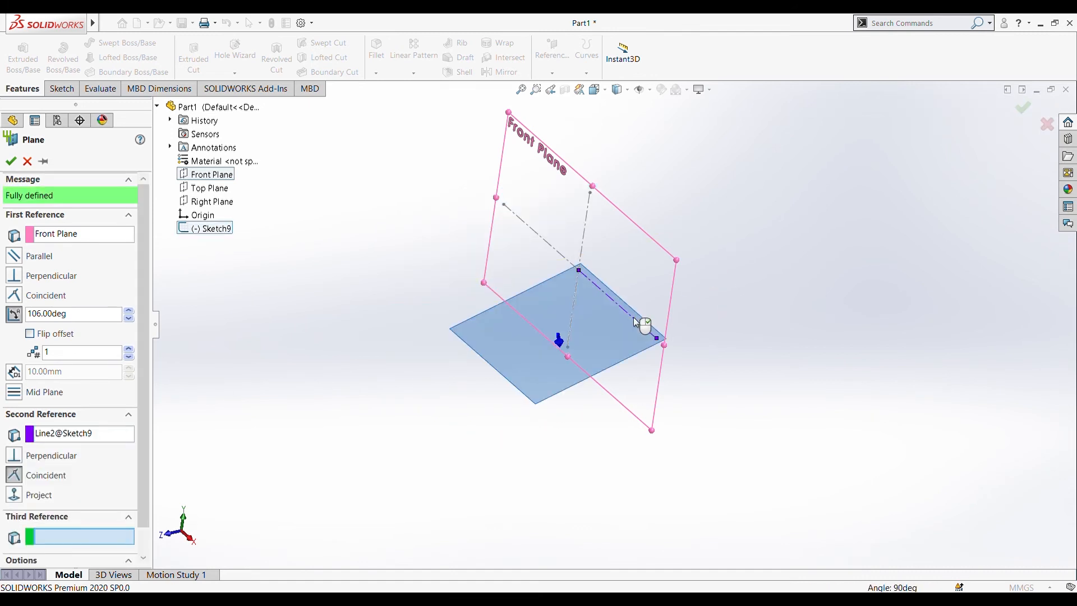
Add the horizontal centerline running left as the plane's third reference and remove the right-hand centerline from the second reference.
{"action": "left_click", "coordinate": [550, 248]}
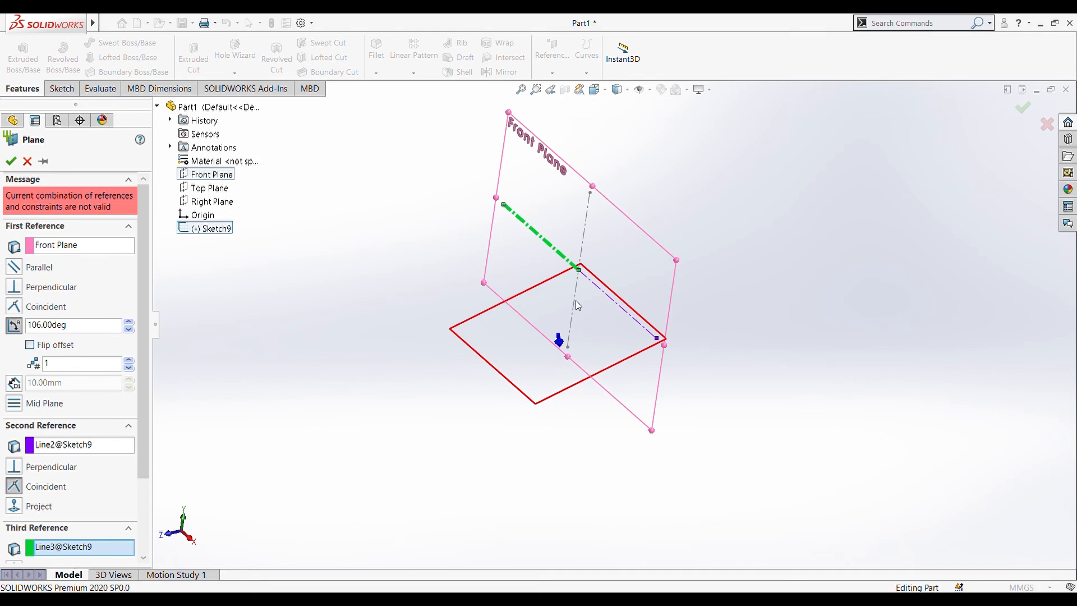
{"action": "left_click", "coordinate": [638, 322]}
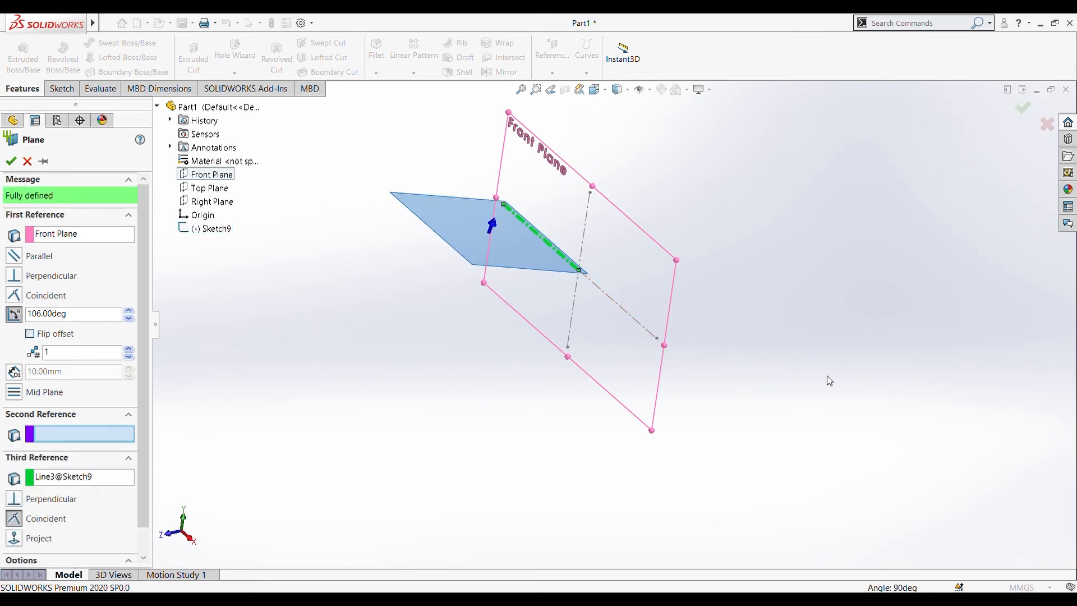
{"action": "middle_click_drag", "start_coordinate": [829, 381], "coordinate": [791, 305]}
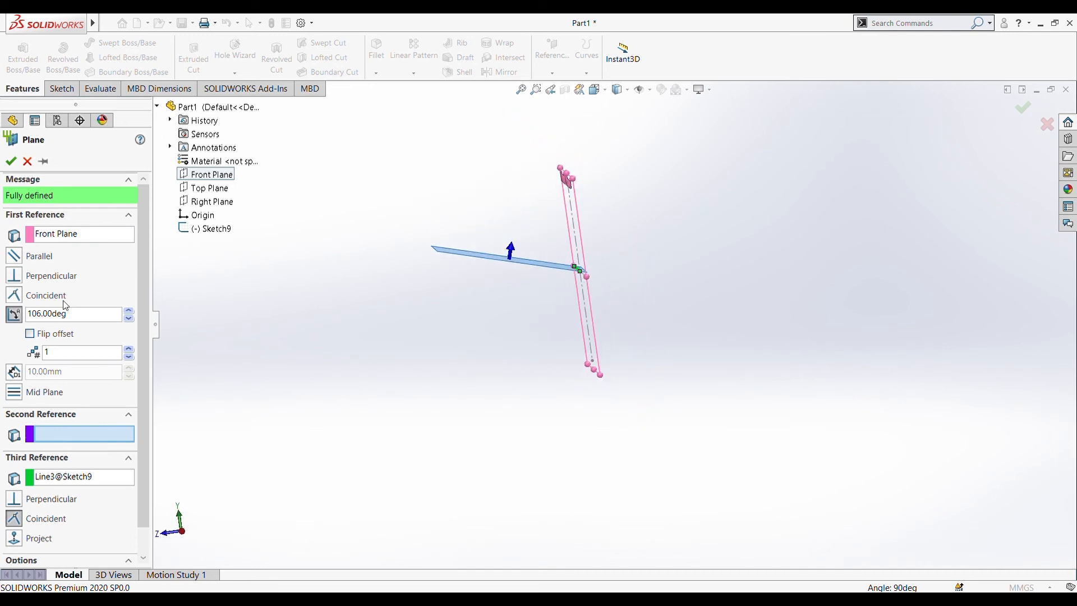